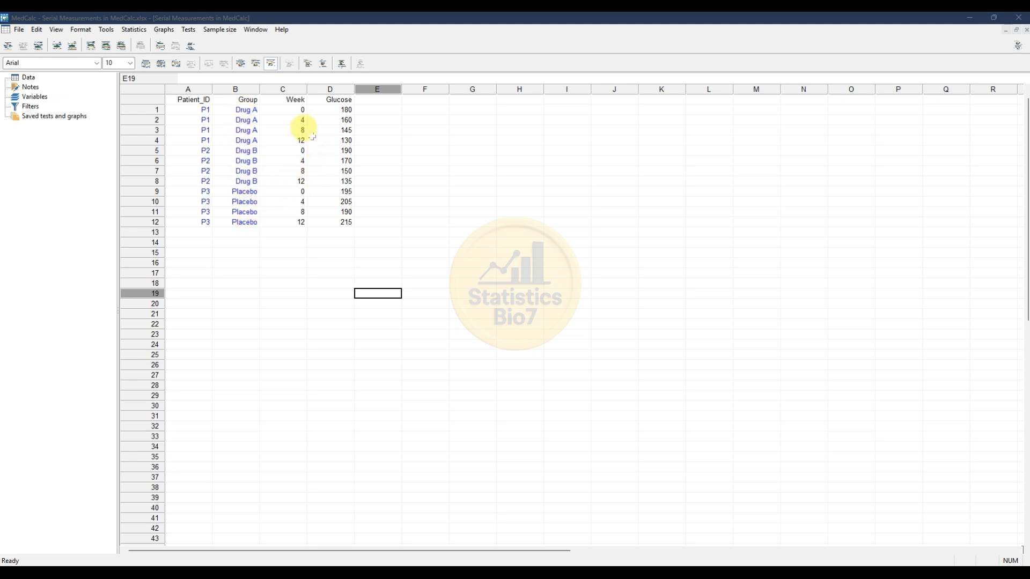
left_click(290, 119)
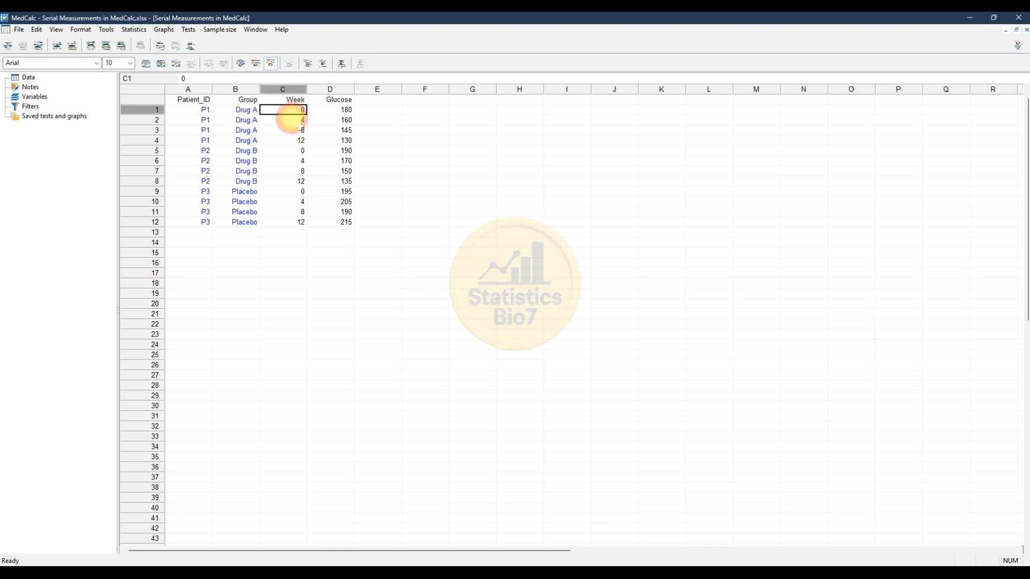
left_click(291, 130)
left_click(292, 139)
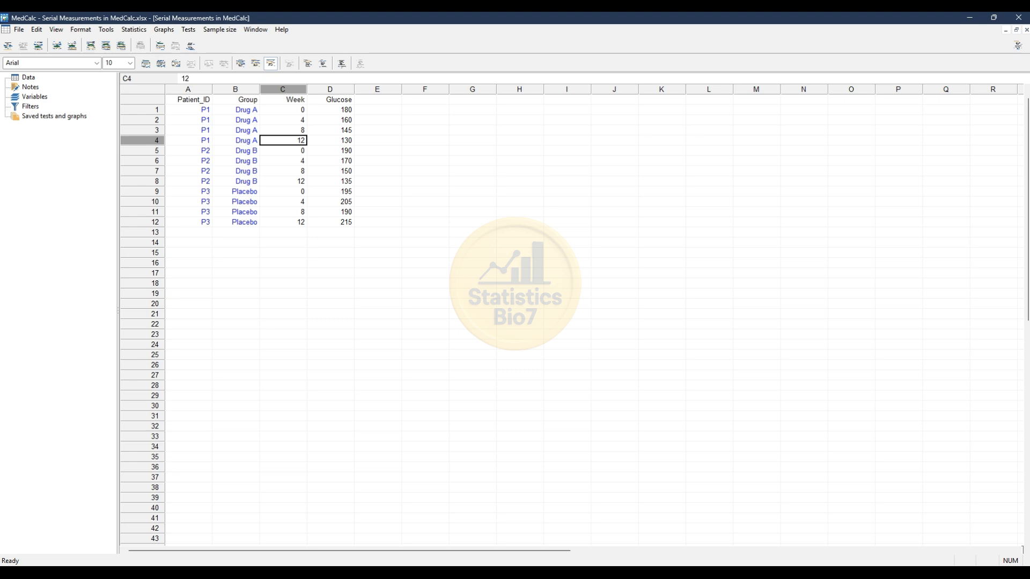
Start a serial measurements analysis with Glucose as the Y data variable and Week as the X time variable.
left_click(134, 30)
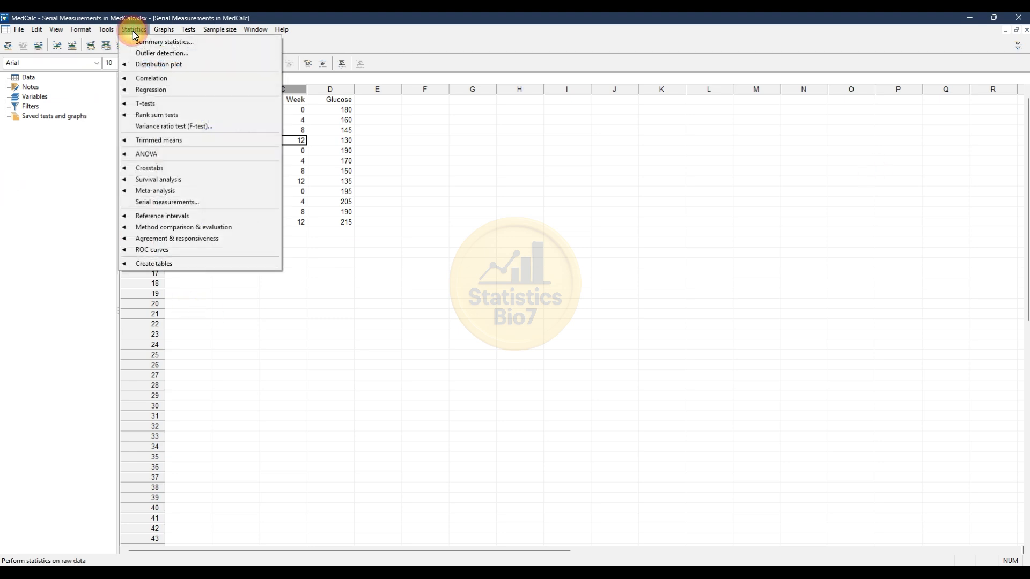
left_click(147, 206)
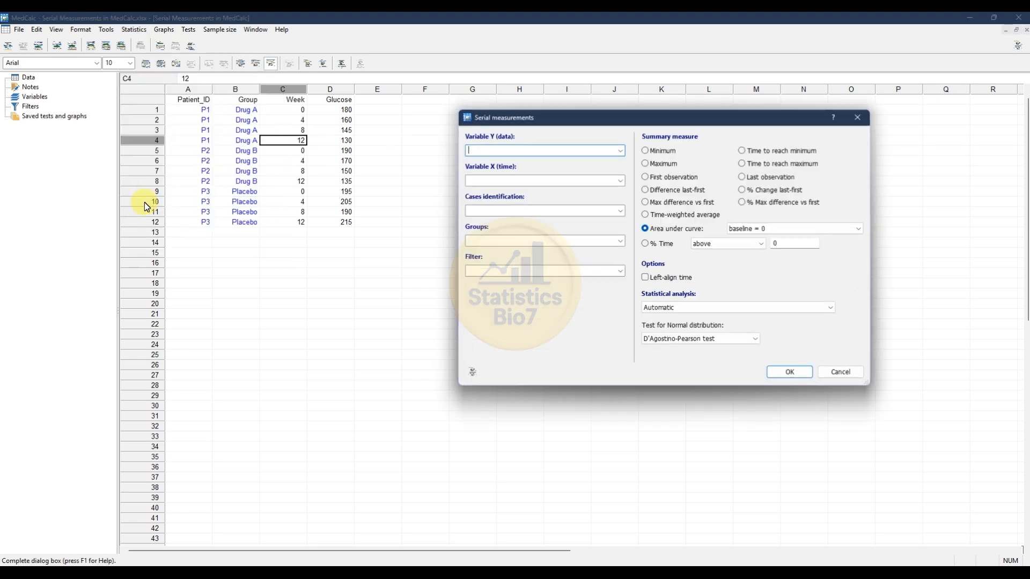
left_click_drag(631, 121, 599, 122)
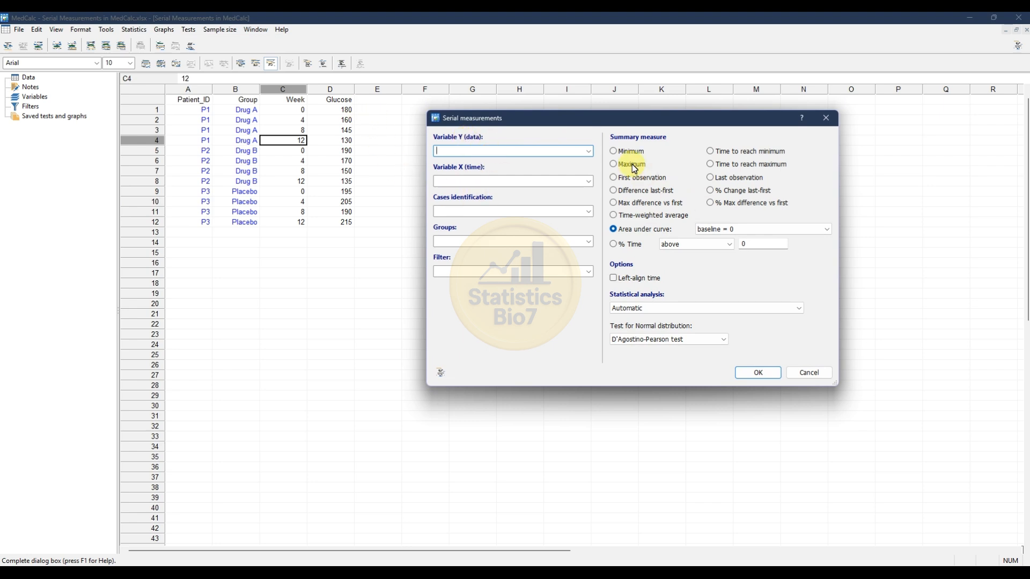
left_click(591, 155)
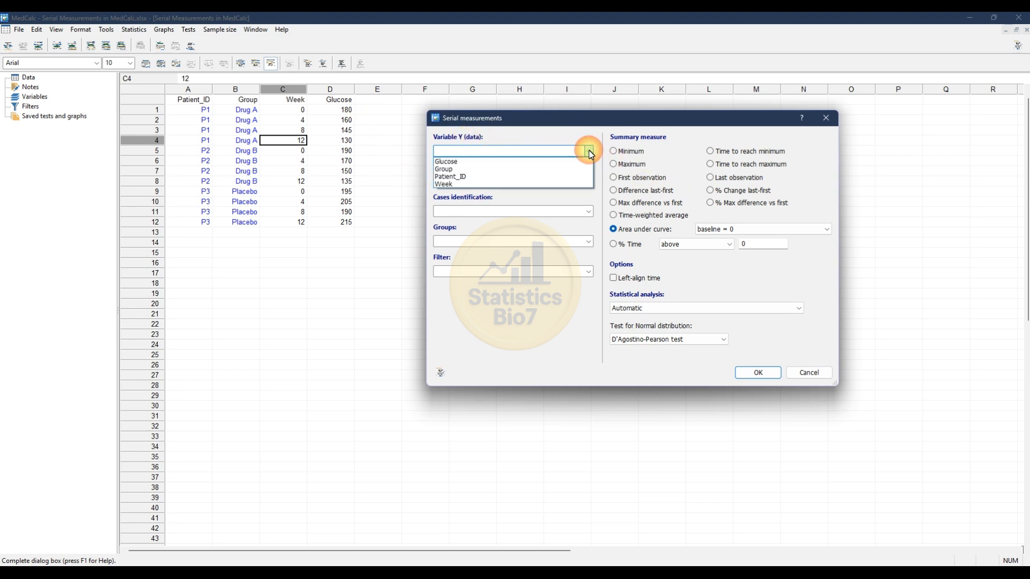
left_click(523, 160)
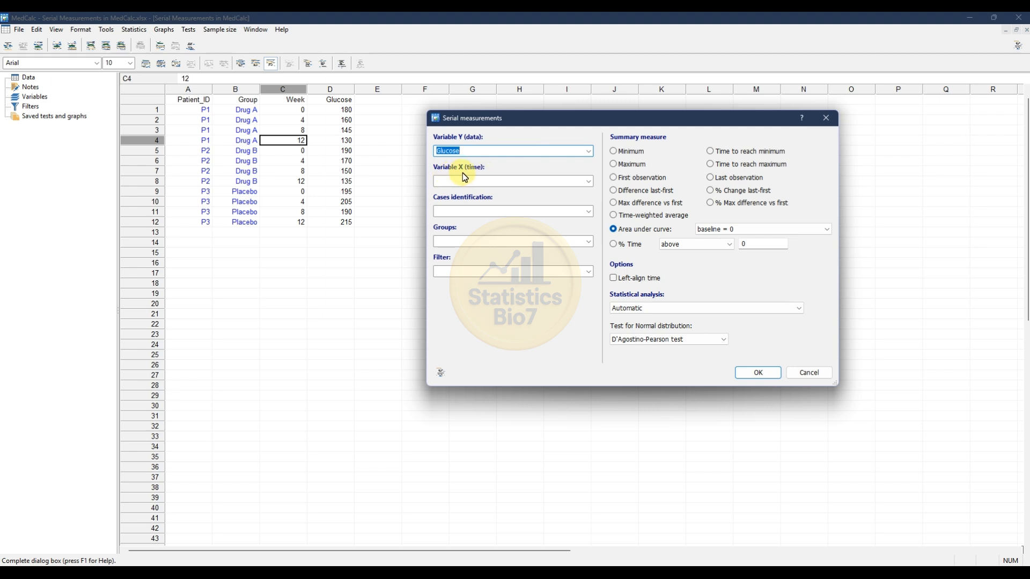
left_click(590, 182)
left_click(475, 215)
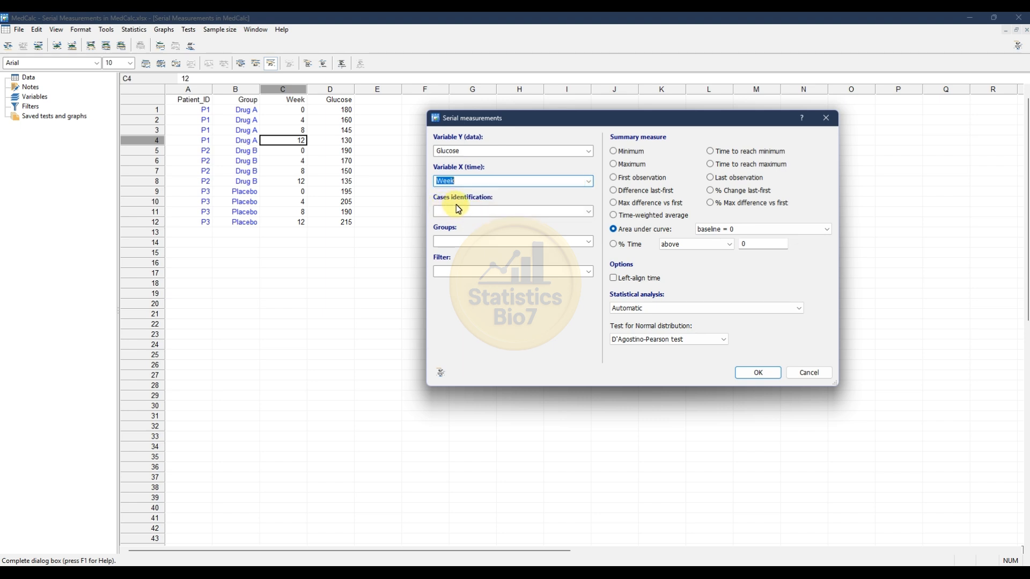
Set Patient_ID as the cases identification variable and Group as the grouping variable for the serial measurements.
left_click(589, 211)
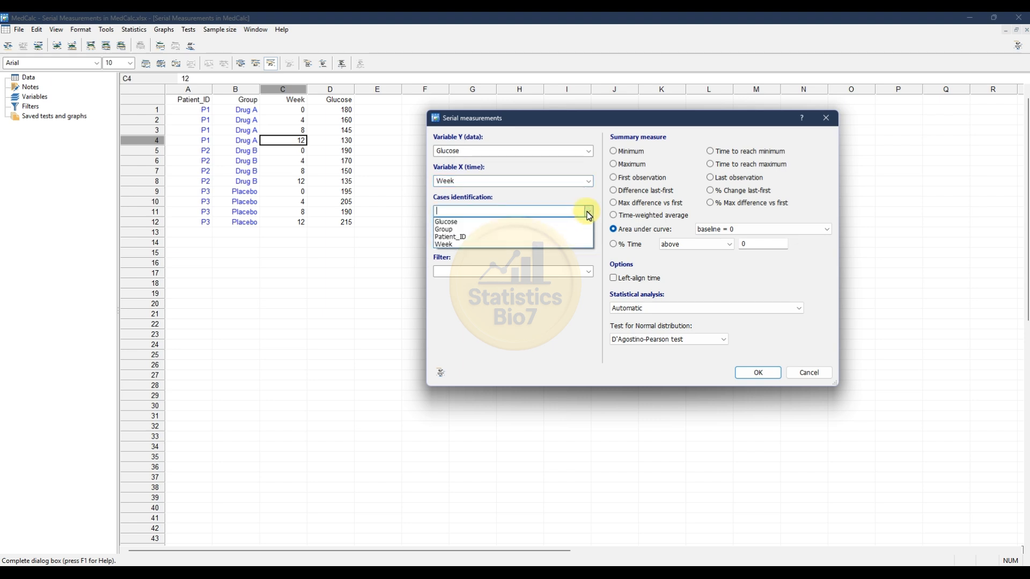
left_click(507, 236)
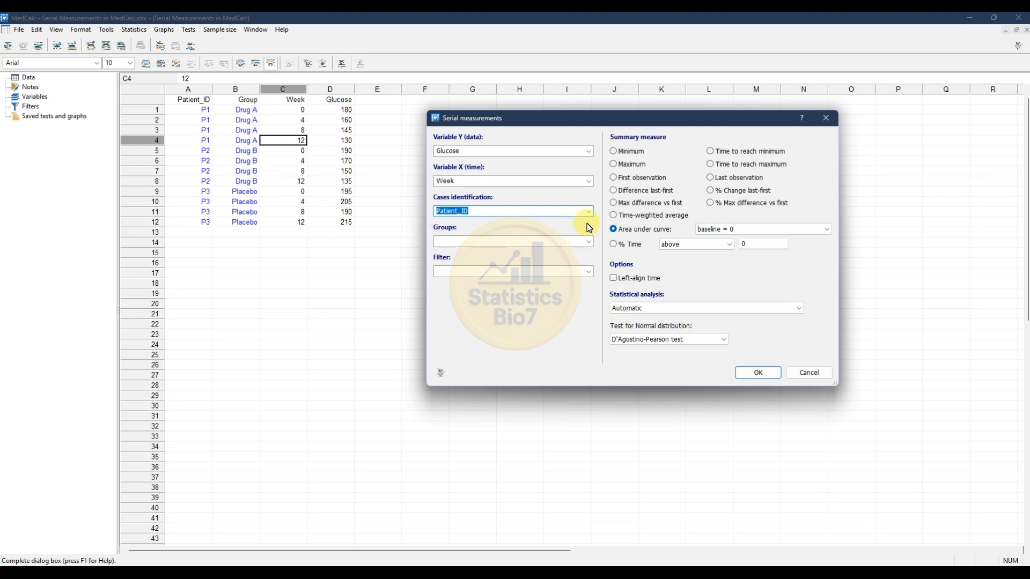
left_click(588, 242)
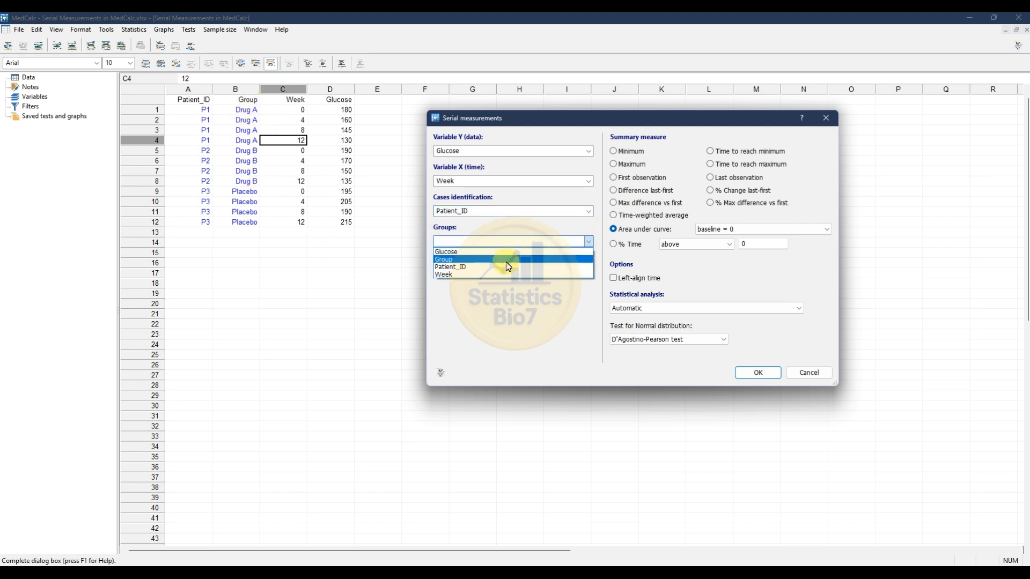
left_click(508, 260)
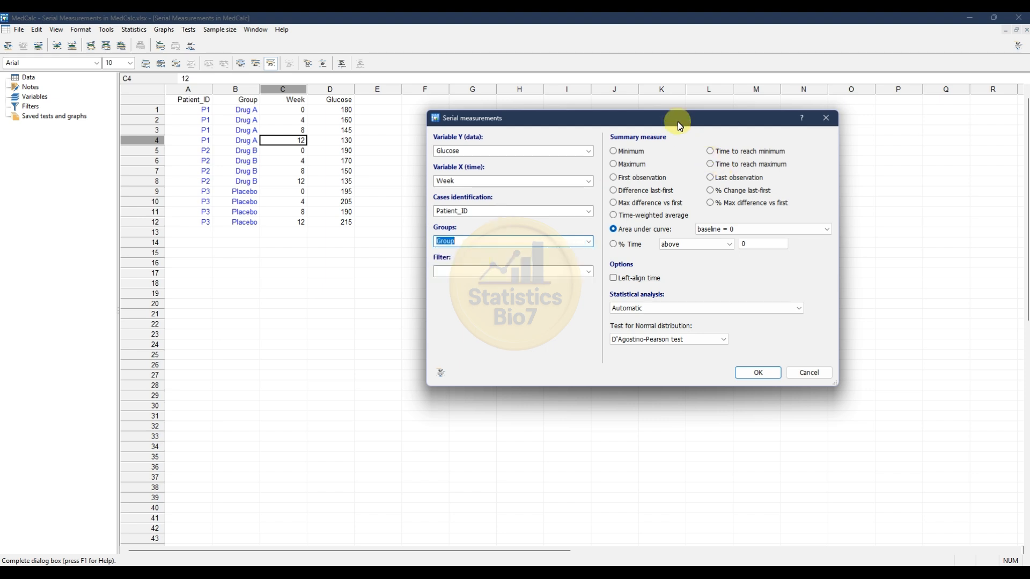
left_click_drag(674, 118, 656, 118)
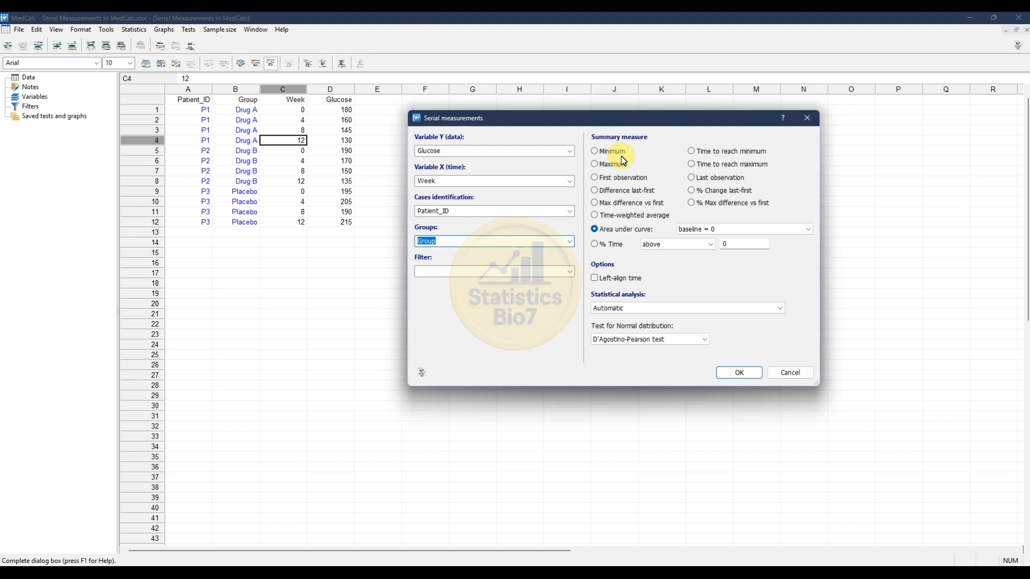
Examine the baseline choices for area under curve and the comparison conditions for % Time.
left_click(999, 518)
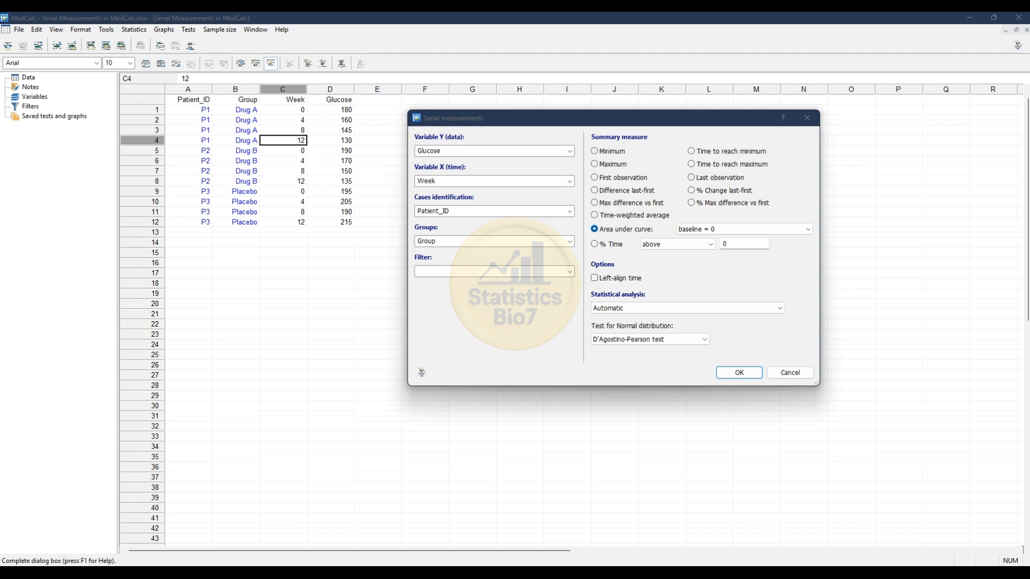
left_click(725, 230)
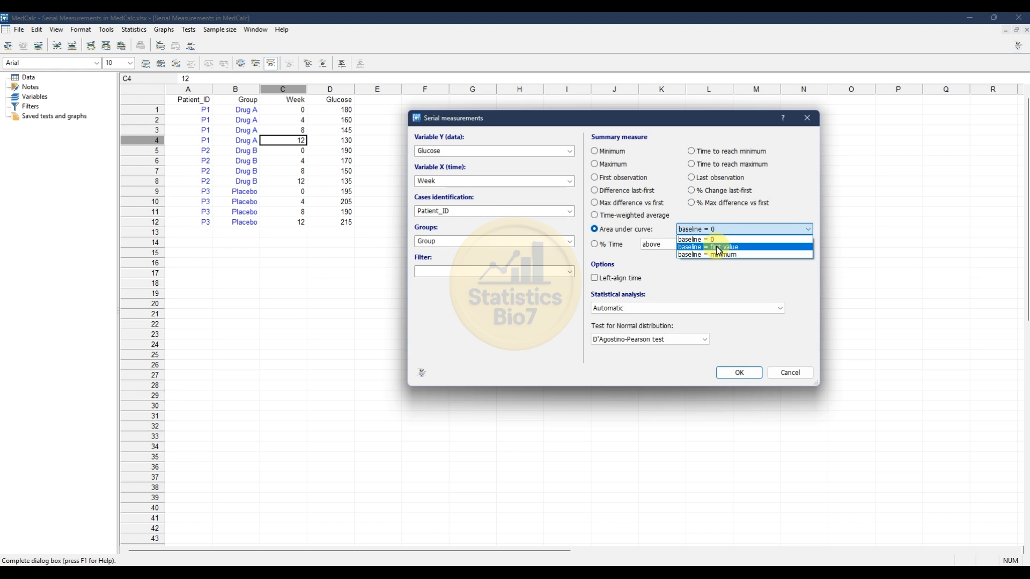
key("Down")
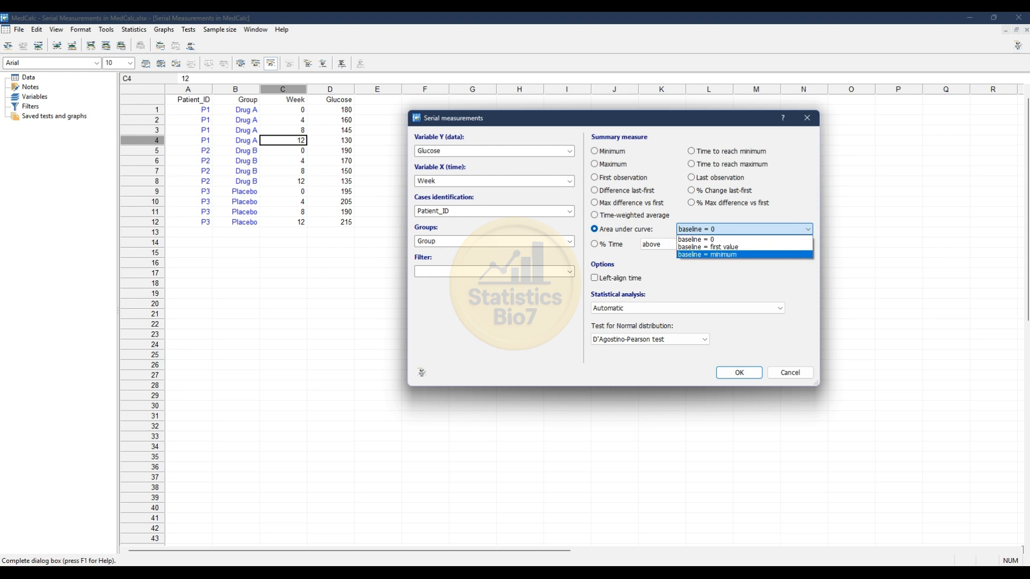
left_click(692, 240)
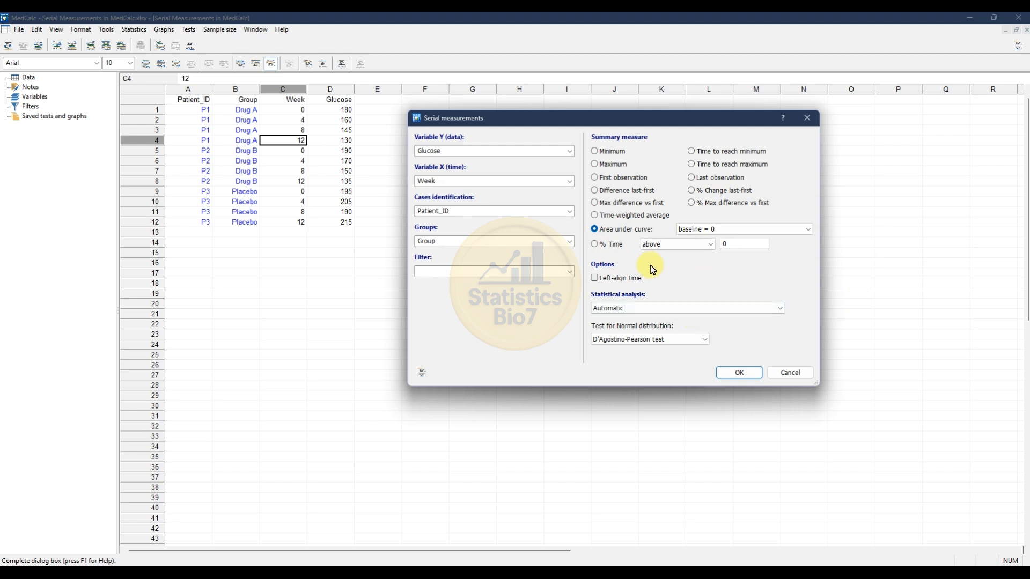
left_click(712, 246)
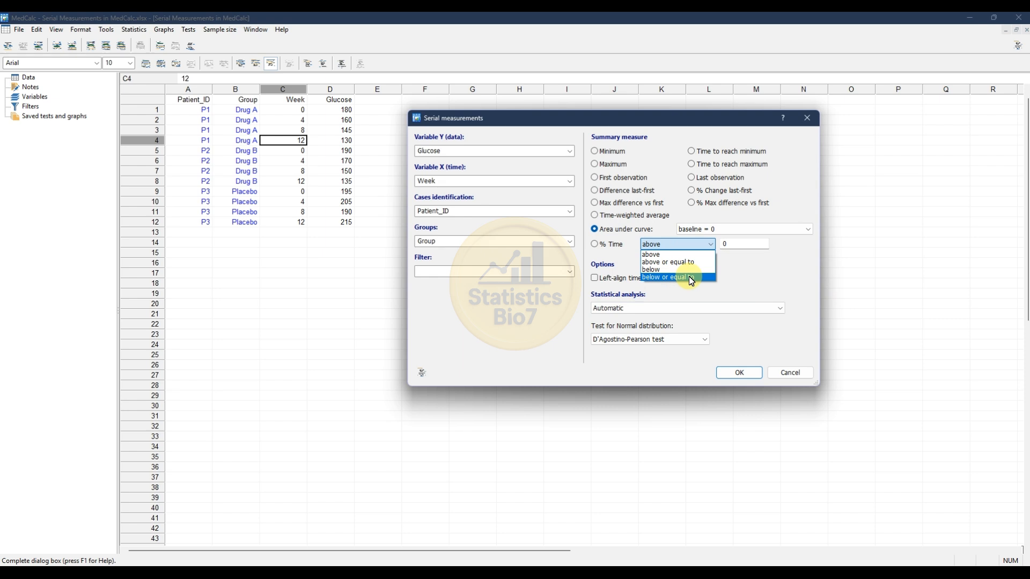
left_click(686, 254)
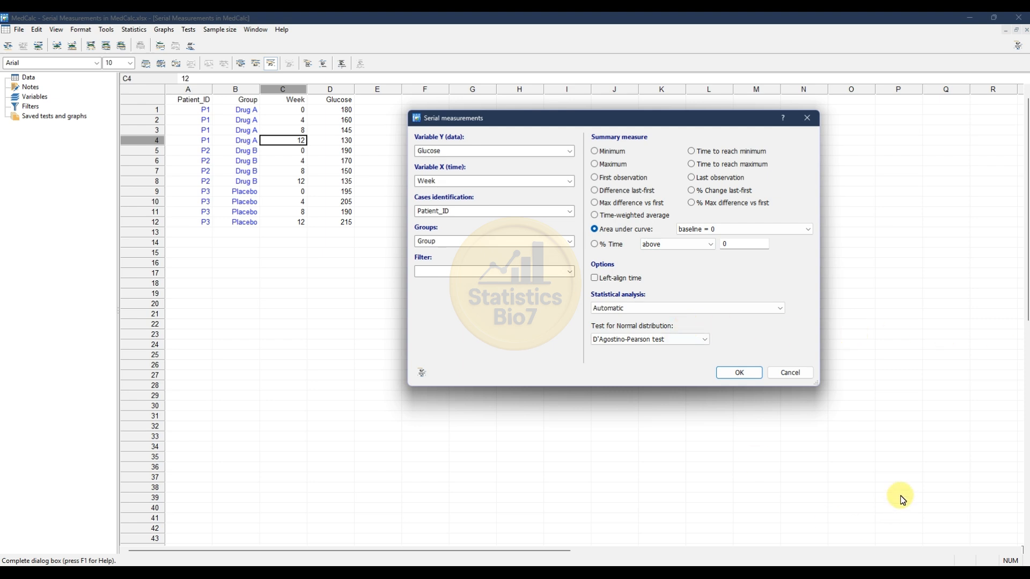
left_click(1000, 521)
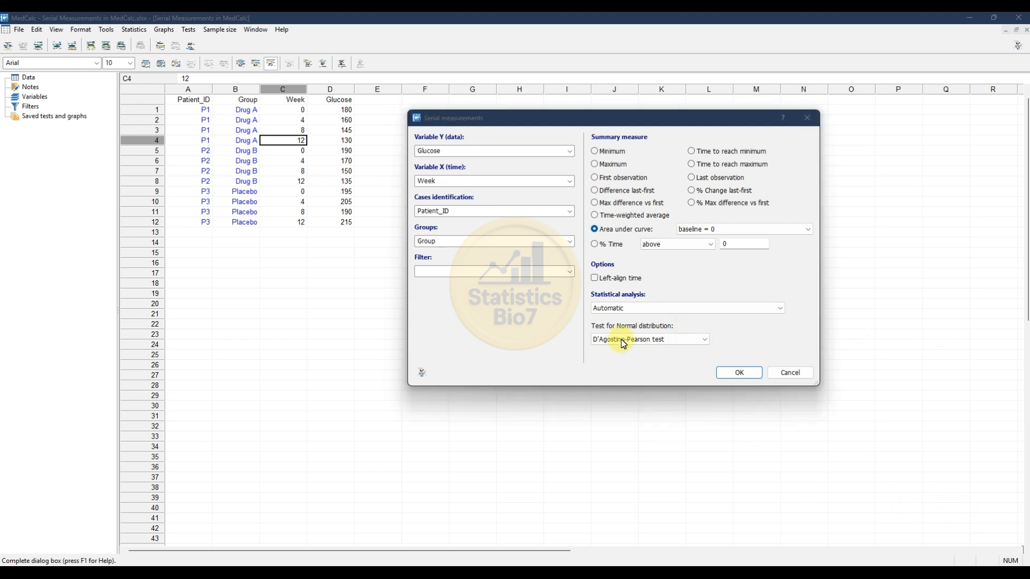
Try % Time with the above condition as the summary measure.
left_click(595, 244)
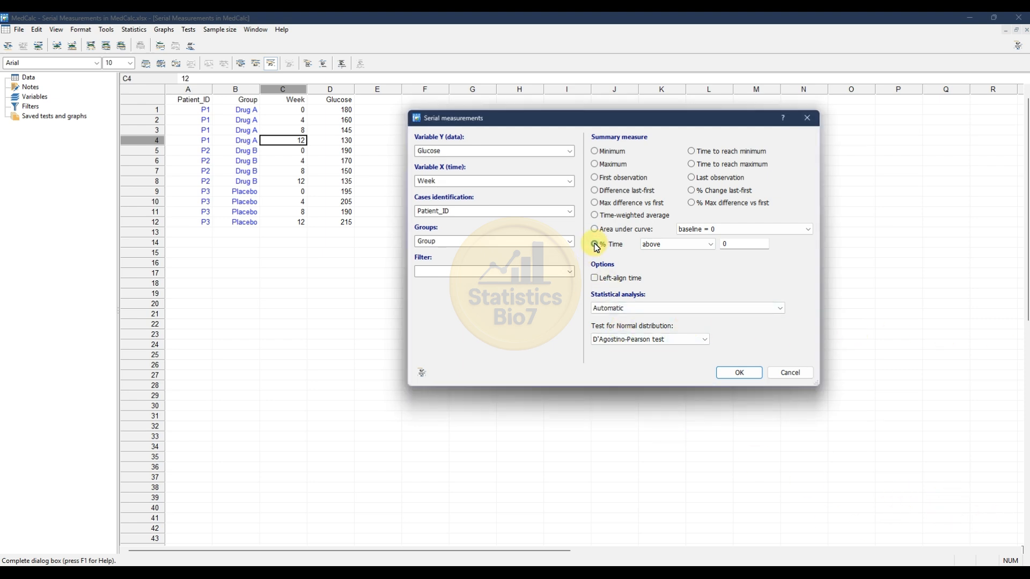
left_click(670, 244)
left_click(639, 241)
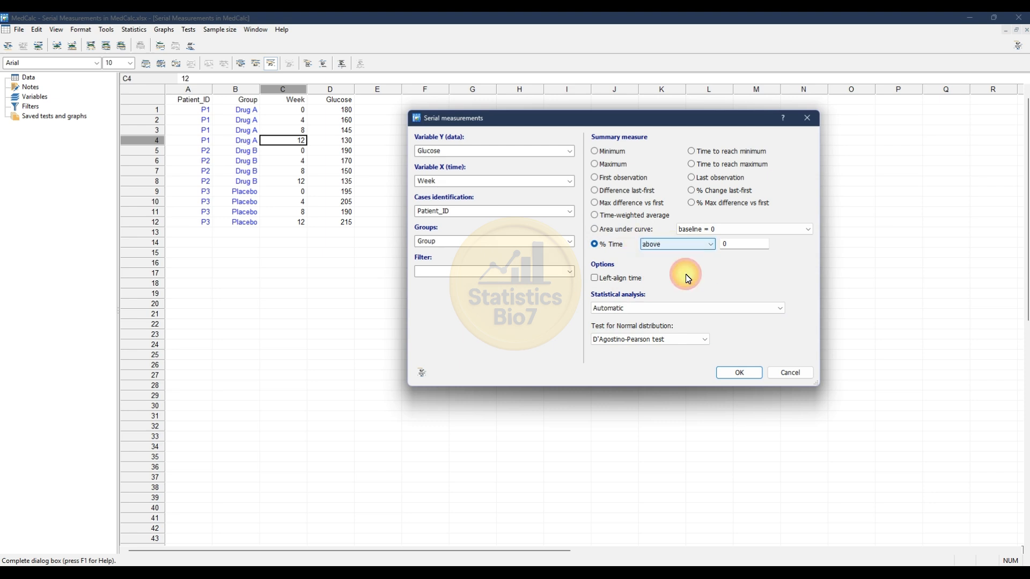
left_click(974, 503)
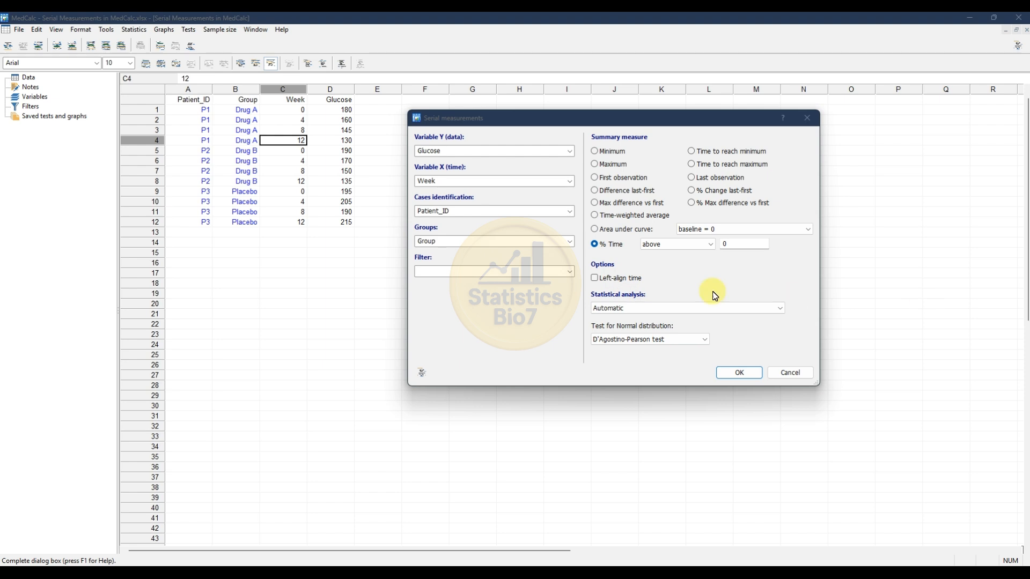
Examine the available statistical analysis methods and the tests for Normal distribution.
left_click(651, 307)
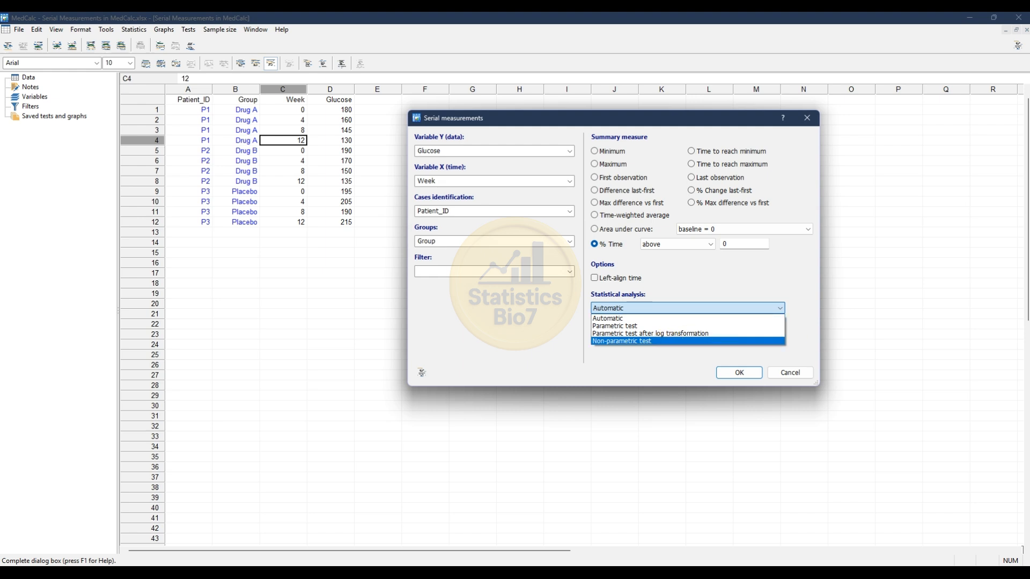
left_click(625, 318)
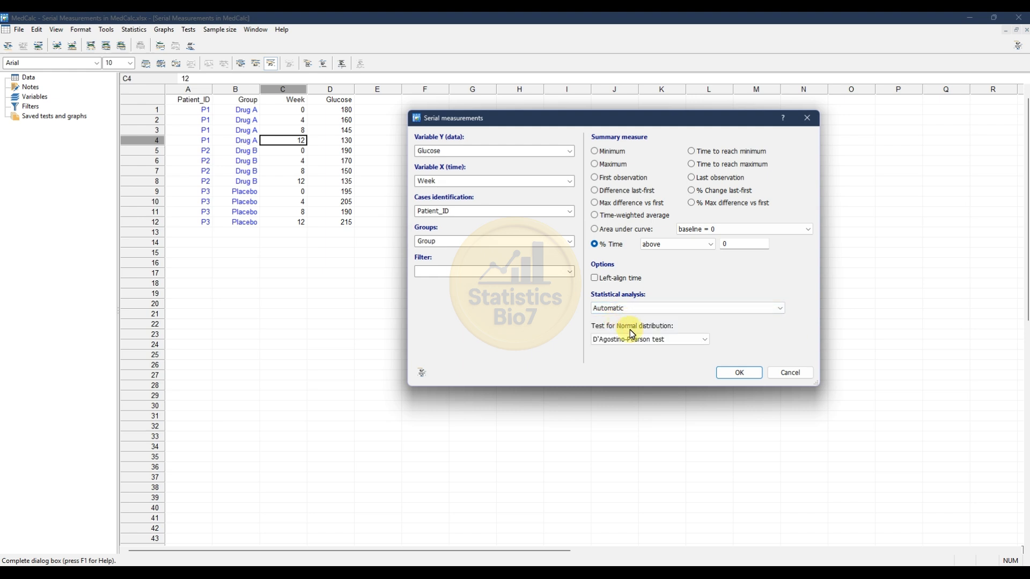
left_click(660, 341)
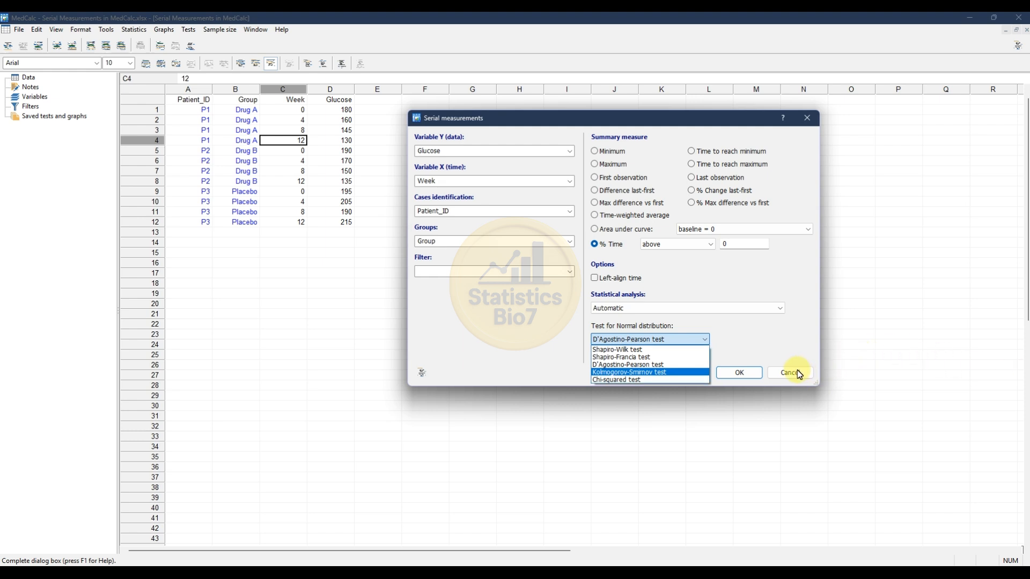
left_click(723, 385)
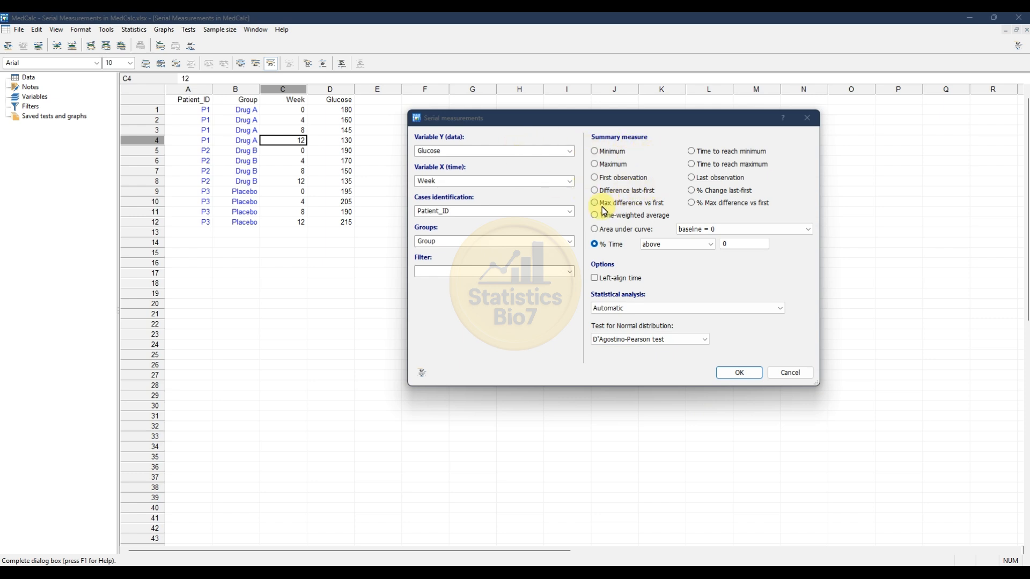
Set the summary measure to area under curve with baseline = 0.
left_click(594, 229)
left_click(714, 234)
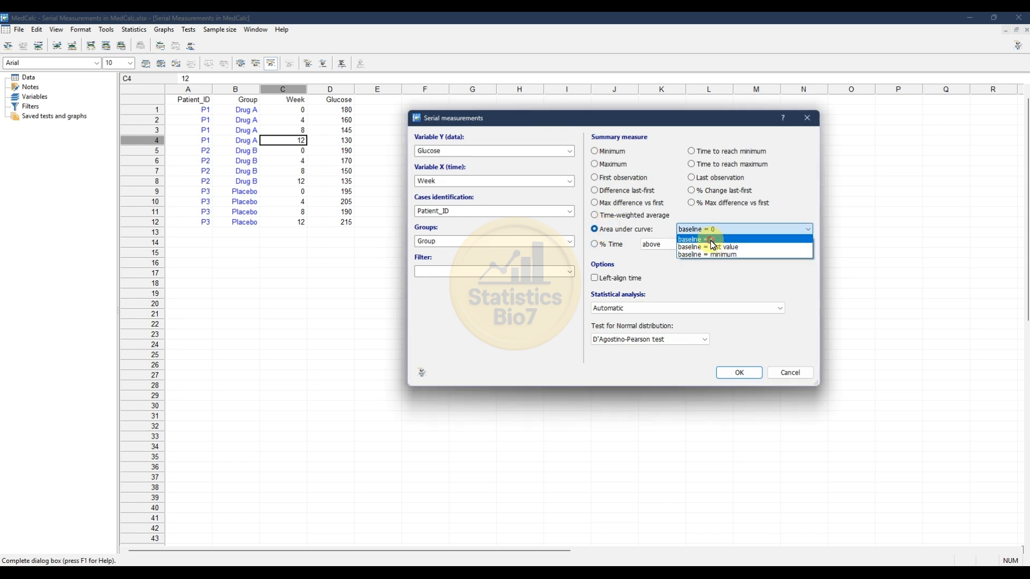
left_click(713, 240)
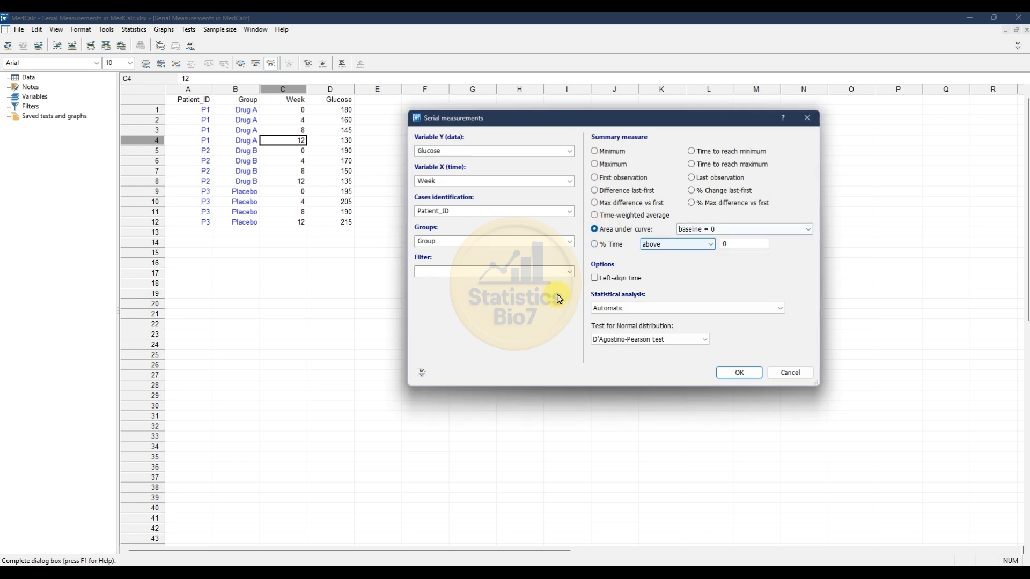
Run the analysis with automatic statistical analysis and the D'Agostino-Pearson test for Normal distribution.
left_click(622, 308)
left_click(622, 309)
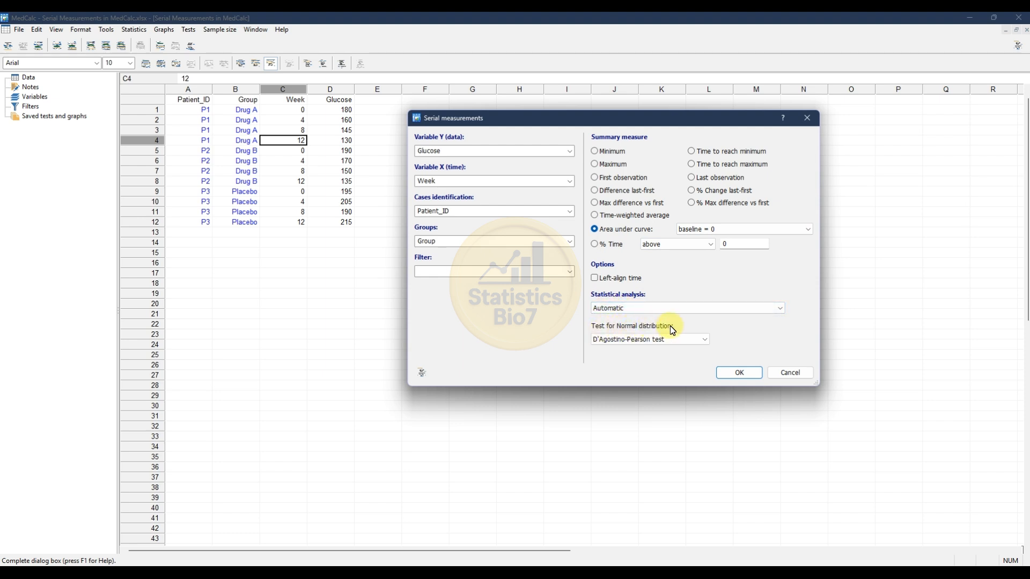
left_click(658, 340)
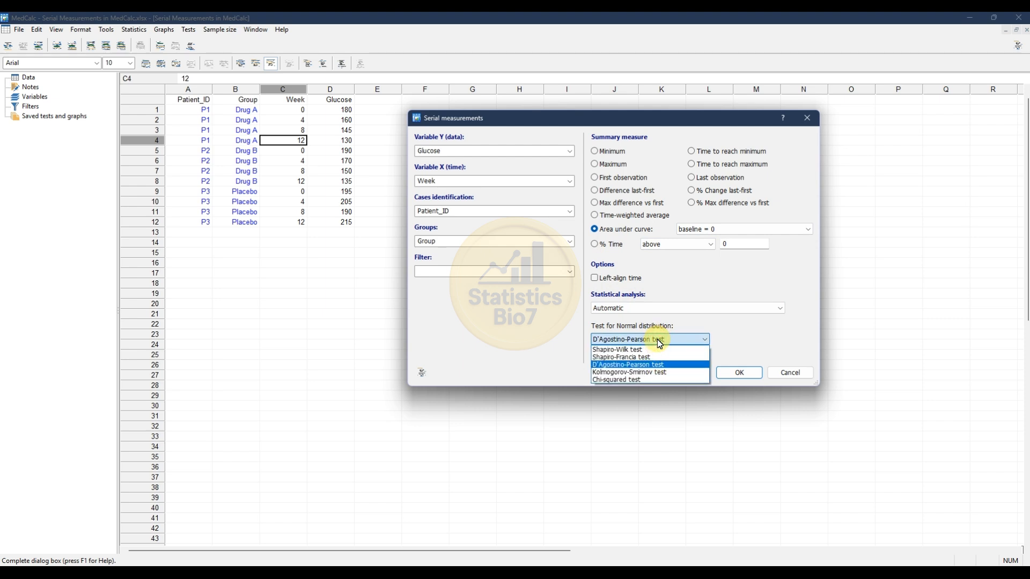
left_click(651, 368)
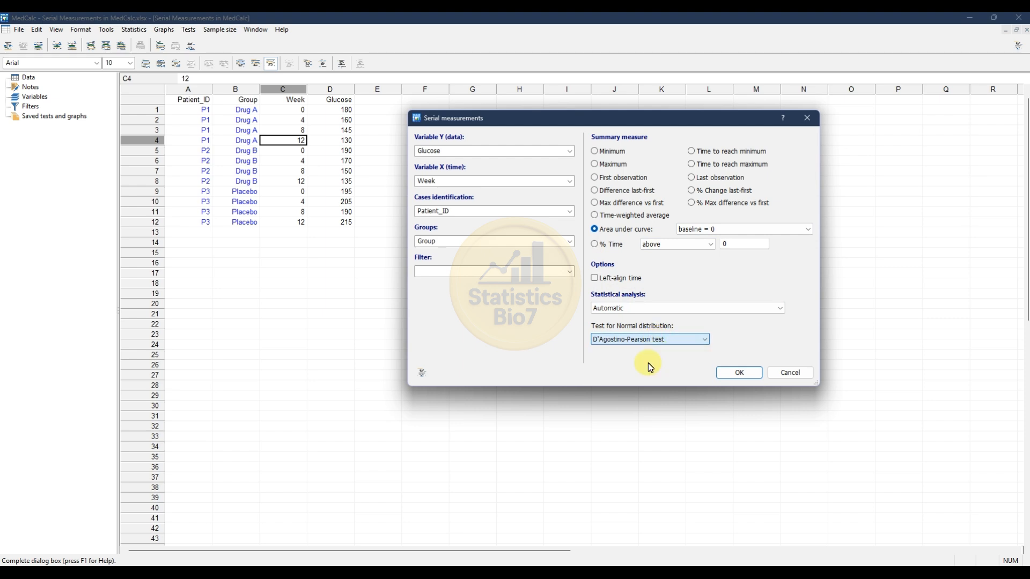
left_click(740, 374)
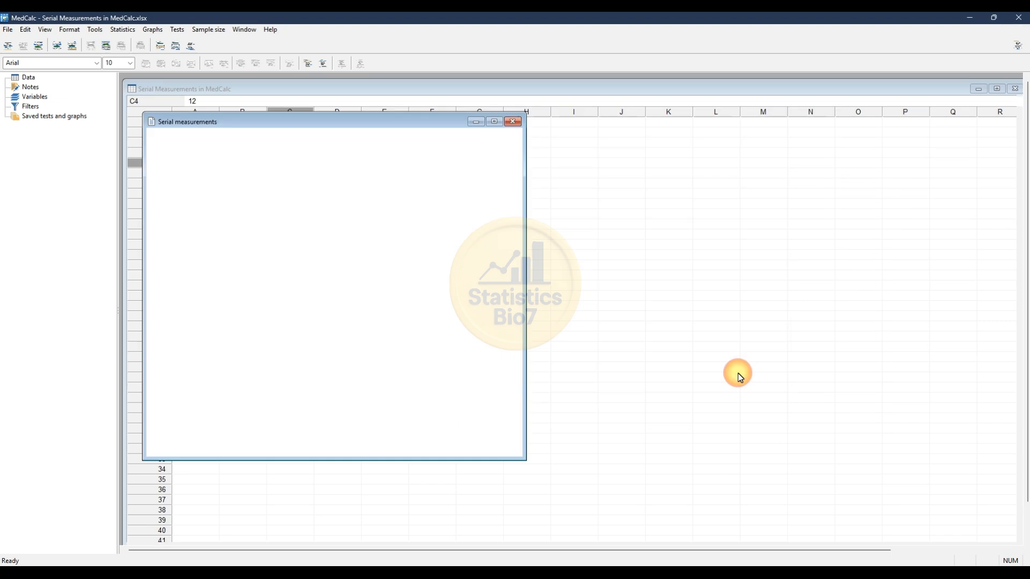
Move the serial measurements graph window clear of the report and bring the results report to the front.
left_click_drag(349, 142, 471, 141)
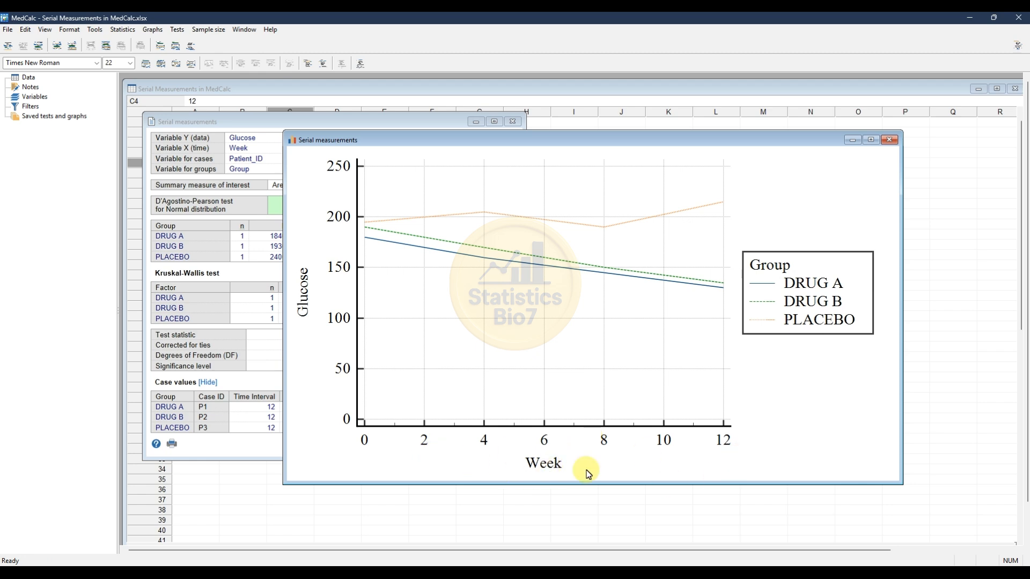
left_click_drag(373, 141, 531, 155)
left_click(397, 128)
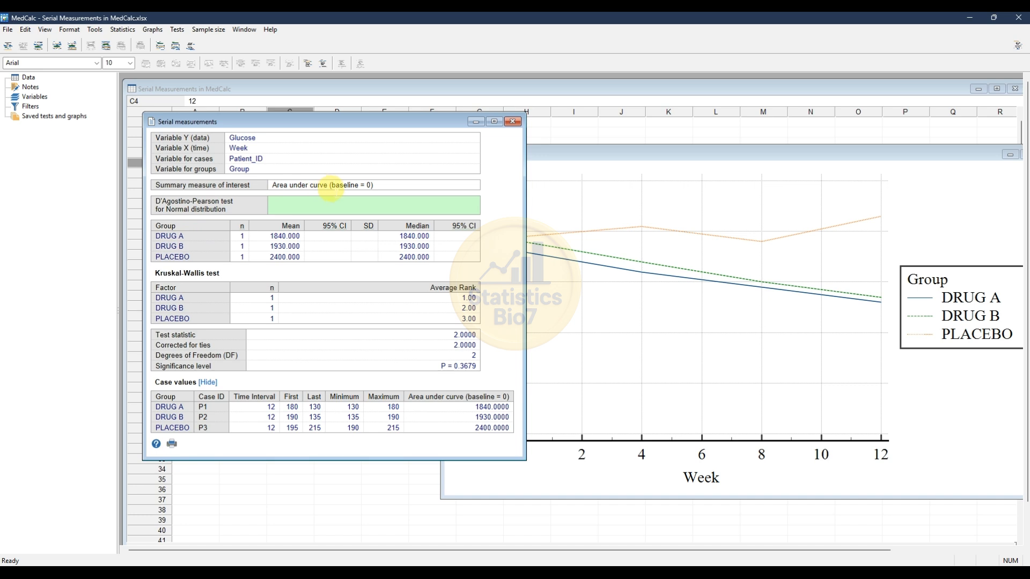
Examine the summary measure of interest and the mean and median of DRUG A, DRUG B and PLACEBO in the report.
triple_click(368, 185)
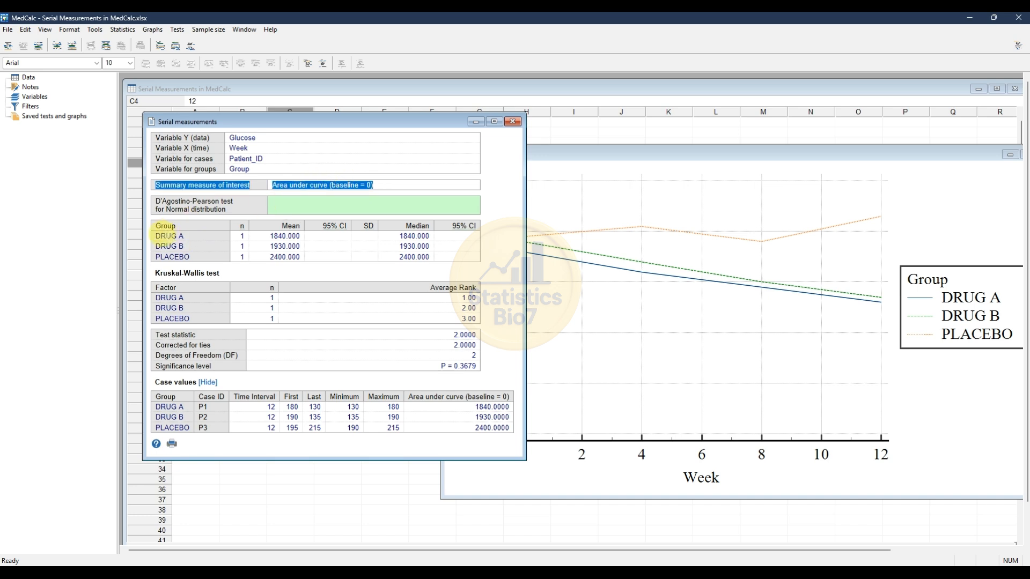
left_click_drag(155, 236, 190, 234)
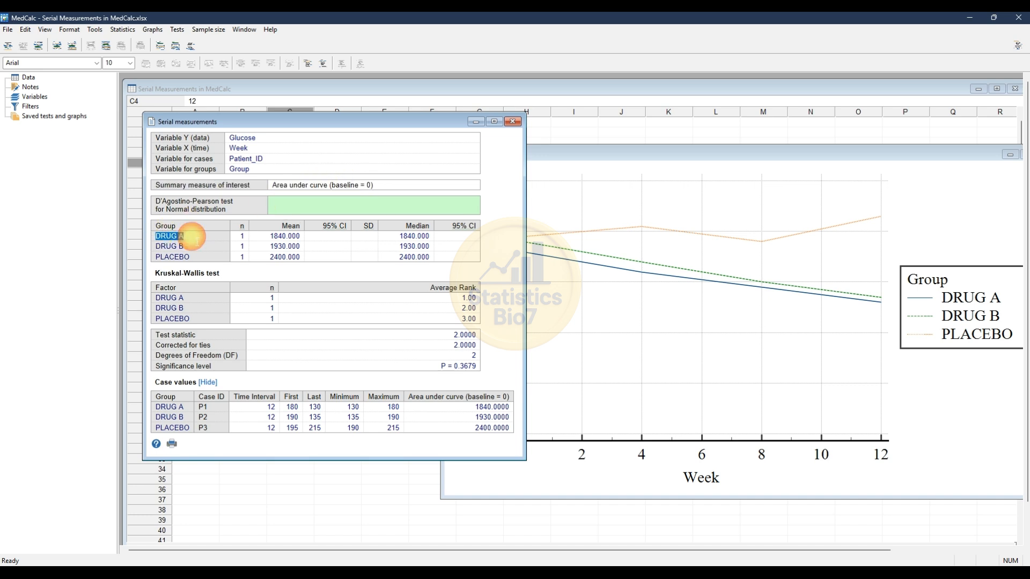
left_click(266, 238)
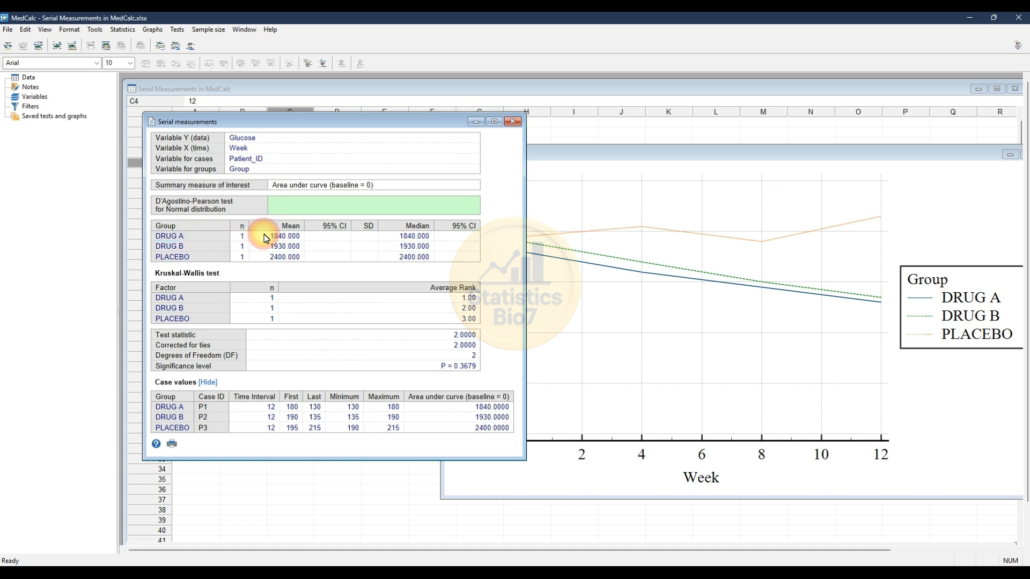
left_click_drag(266, 238, 286, 237)
left_click_drag(261, 246, 283, 246)
left_click_drag(396, 245, 431, 246)
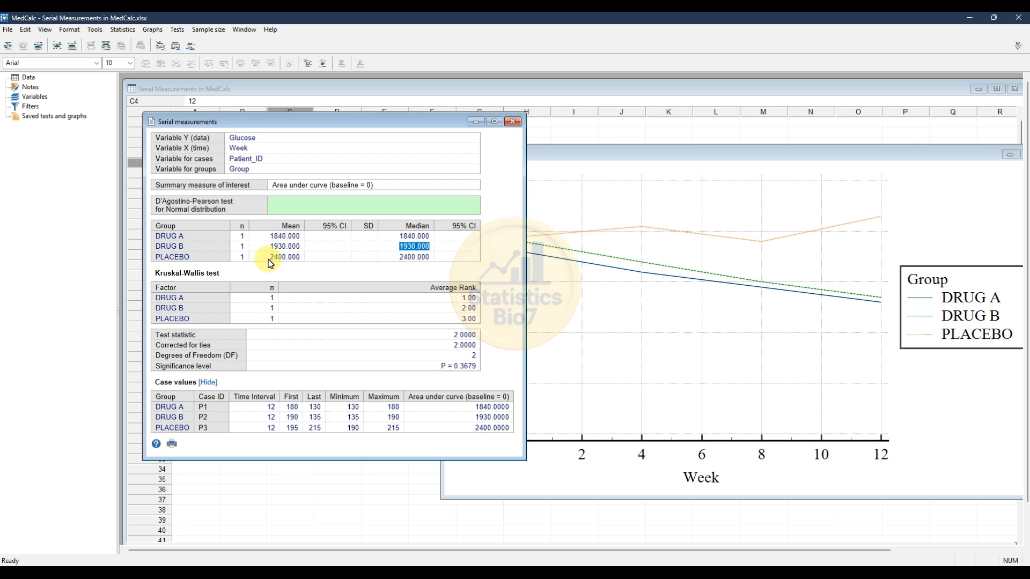
left_click_drag(268, 258, 302, 258)
left_click_drag(399, 257, 410, 257)
Review the Kruskal-Wallis test results: the average rank of each group, the degrees of freedom and the significance level.
left_click_drag(156, 298, 184, 298)
left_click_drag(461, 298, 466, 299)
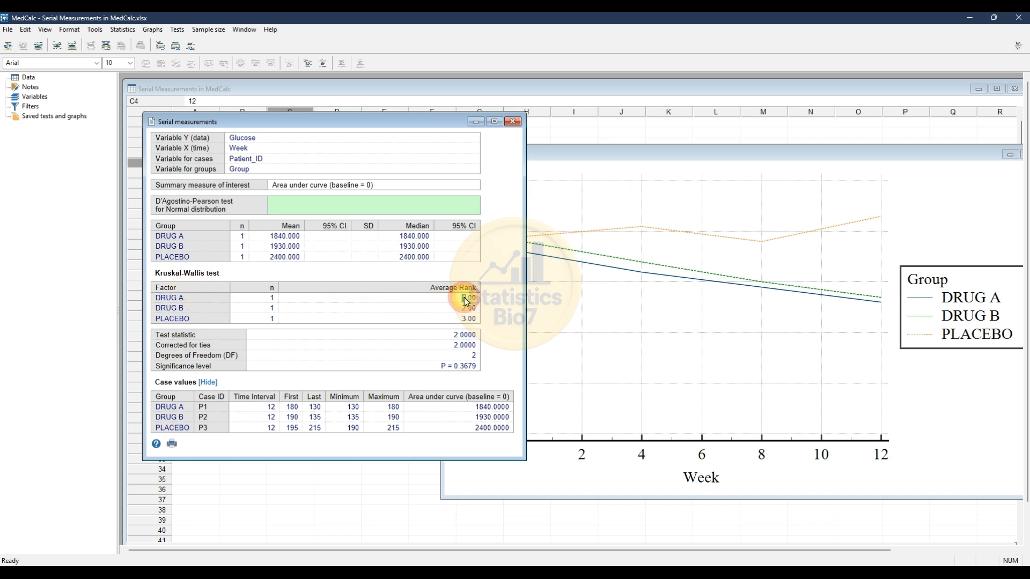
left_click_drag(462, 308, 474, 308)
left_click_drag(461, 318, 477, 318)
left_click(459, 356)
mouse_move(447, 365)
left_mouse_down()
mouse_move(475, 368)
mouse_move(453, 375)
left_mouse_up()
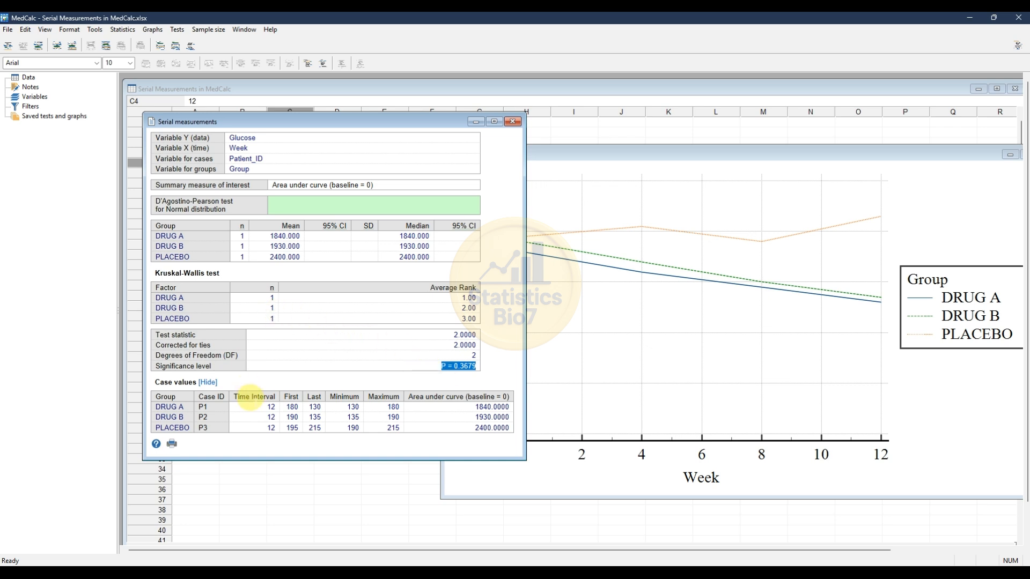
Examine the DRUG A case values: time interval, first, last, minimum, maximum and area under curve.
double_click(203, 407)
double_click(271, 407)
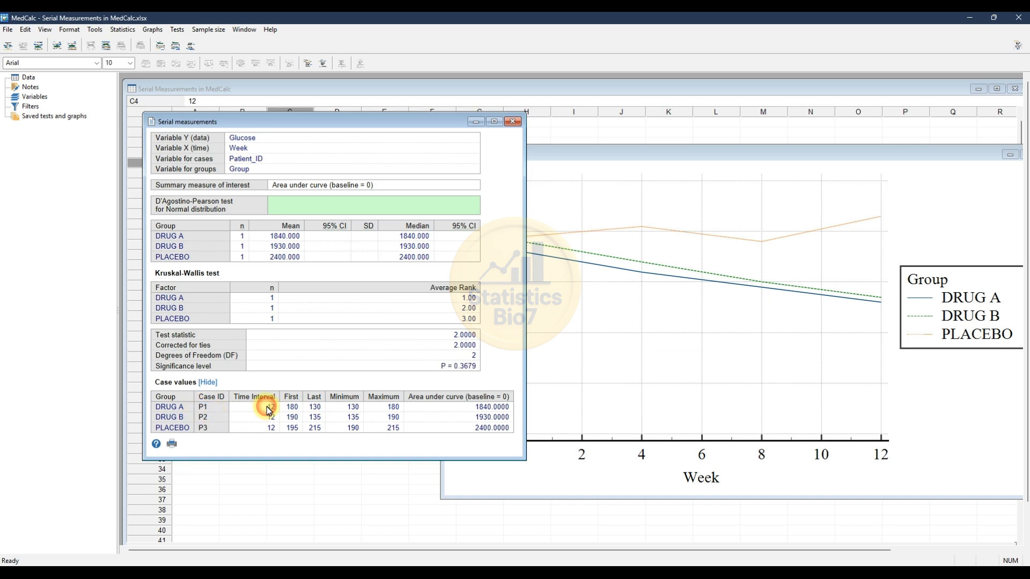
double_click(295, 407)
double_click(316, 408)
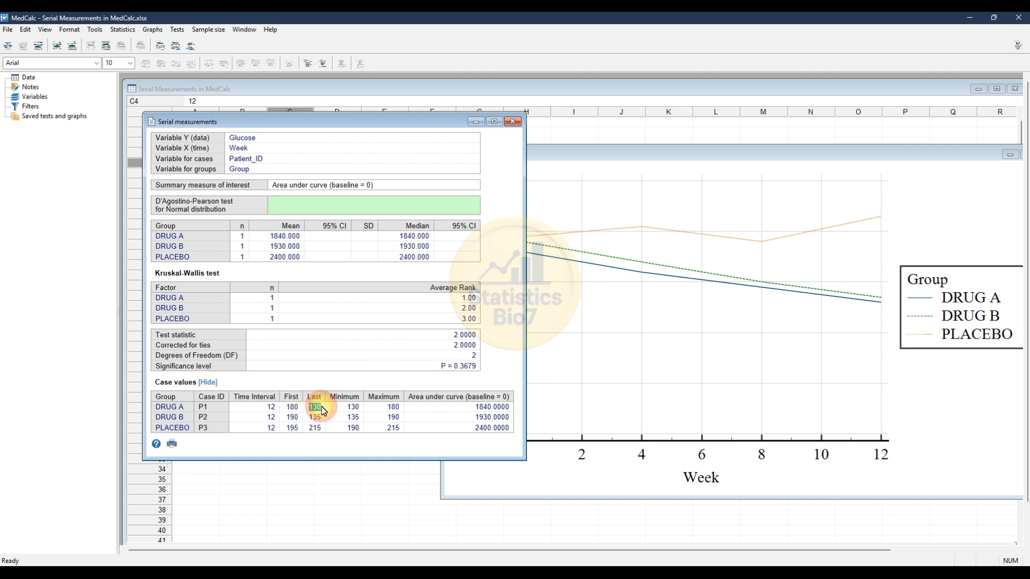
double_click(352, 407)
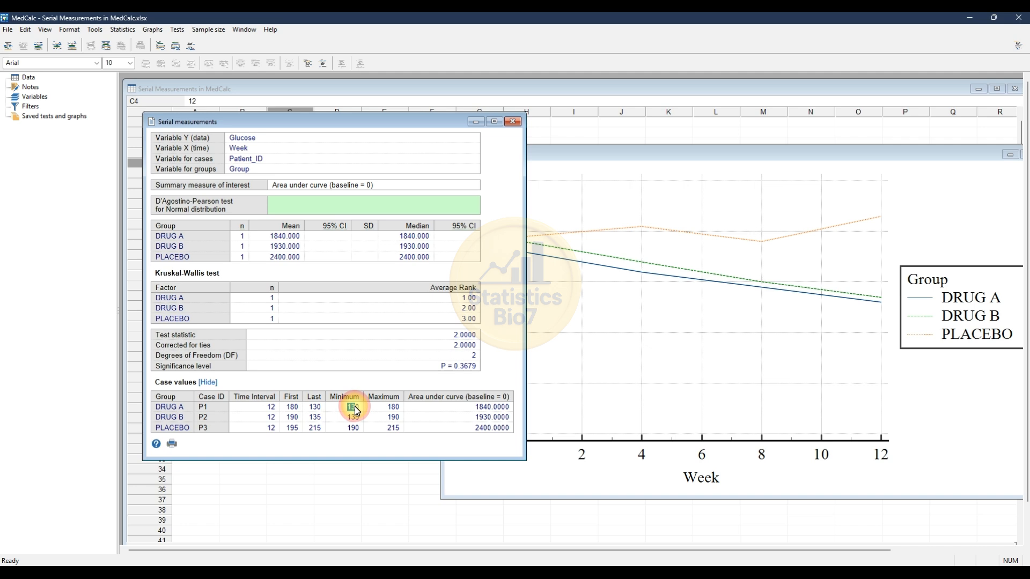
double_click(394, 407)
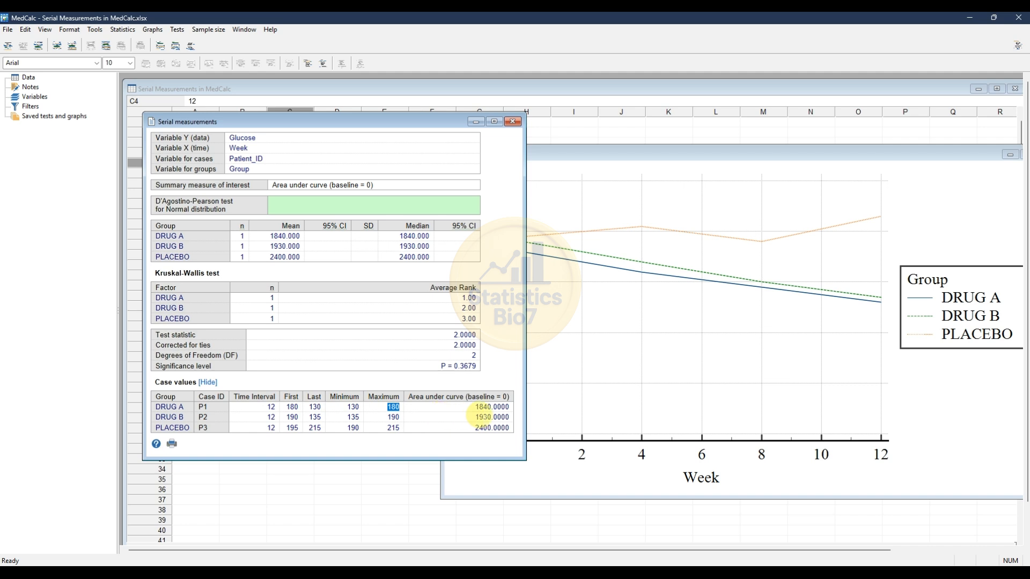
double_click(483, 407)
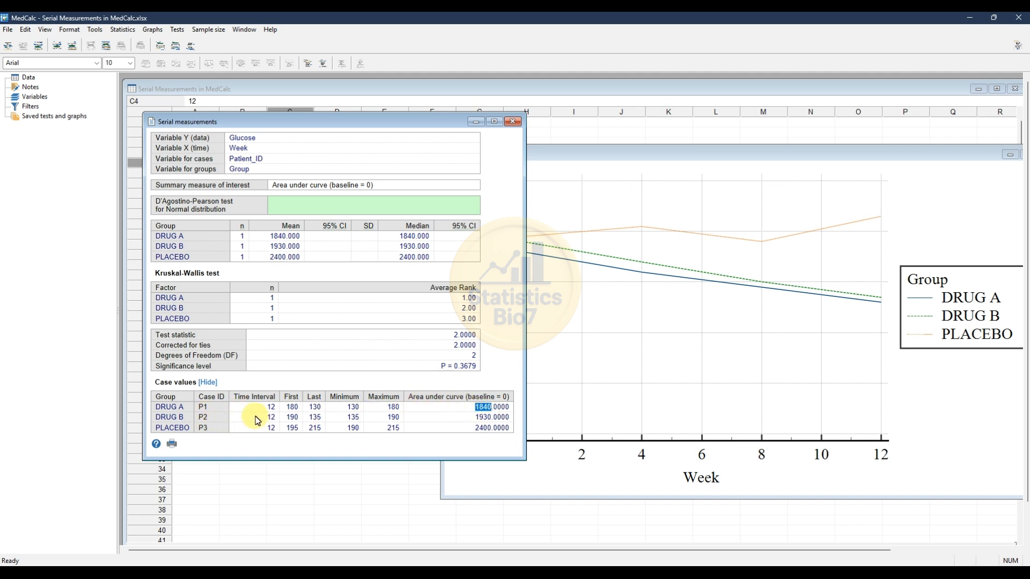
Compare the case values of DRUG B and PLACEBO, from time interval through to area under curve.
double_click(271, 417)
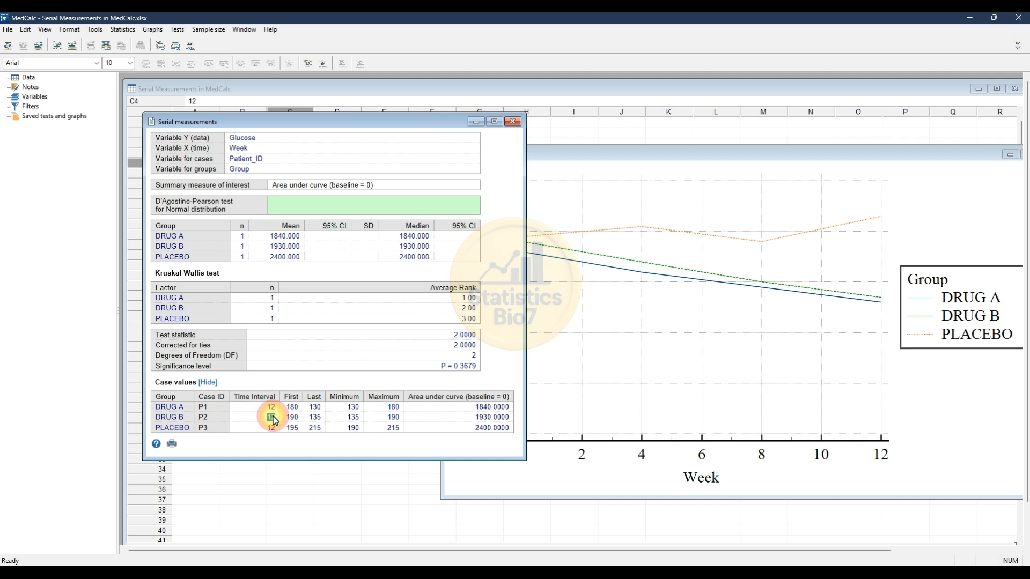
double_click(291, 418)
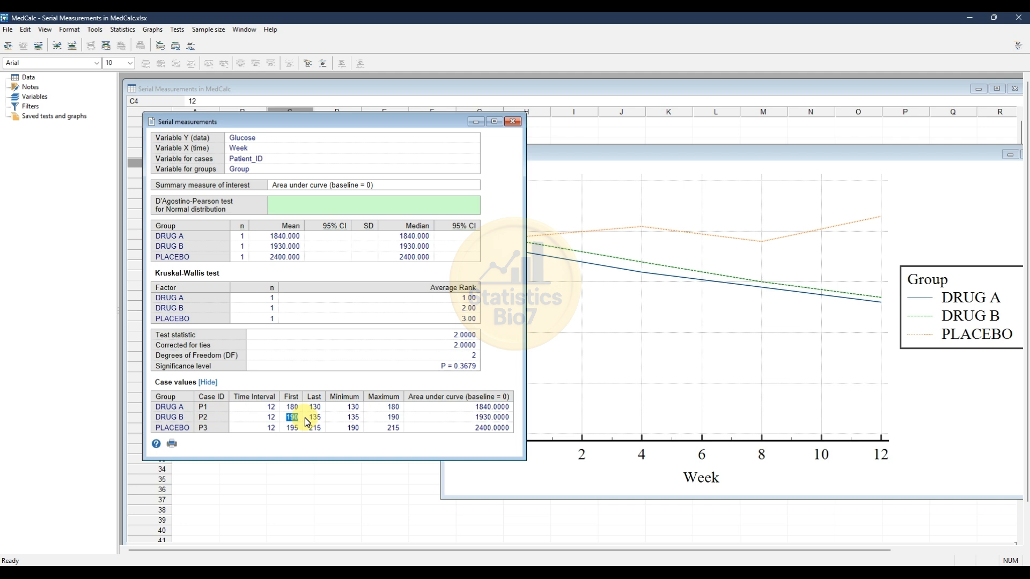
double_click(315, 417)
double_click(493, 419)
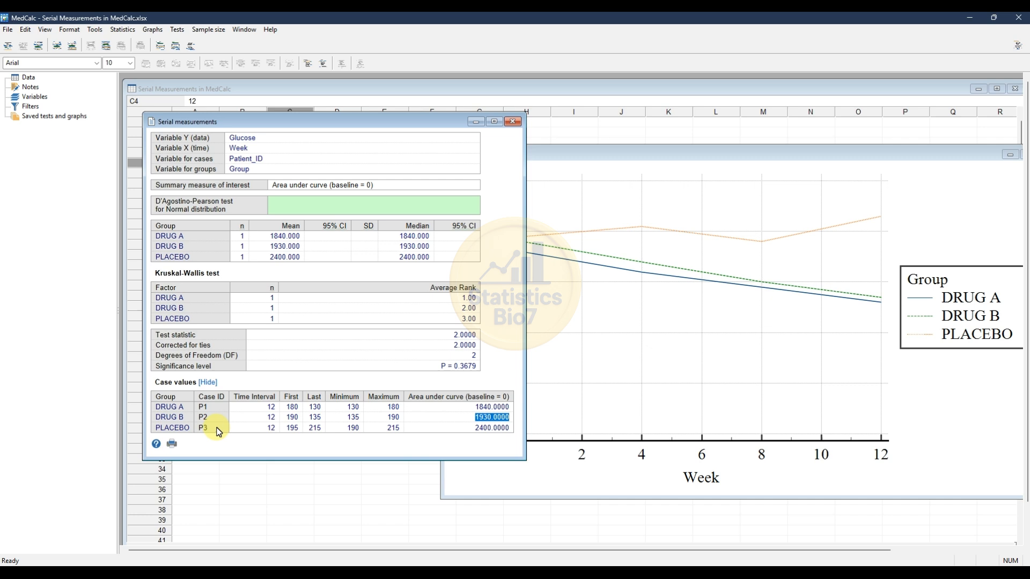
double_click(197, 429)
left_click_drag(262, 429, 271, 429)
left_click(285, 428)
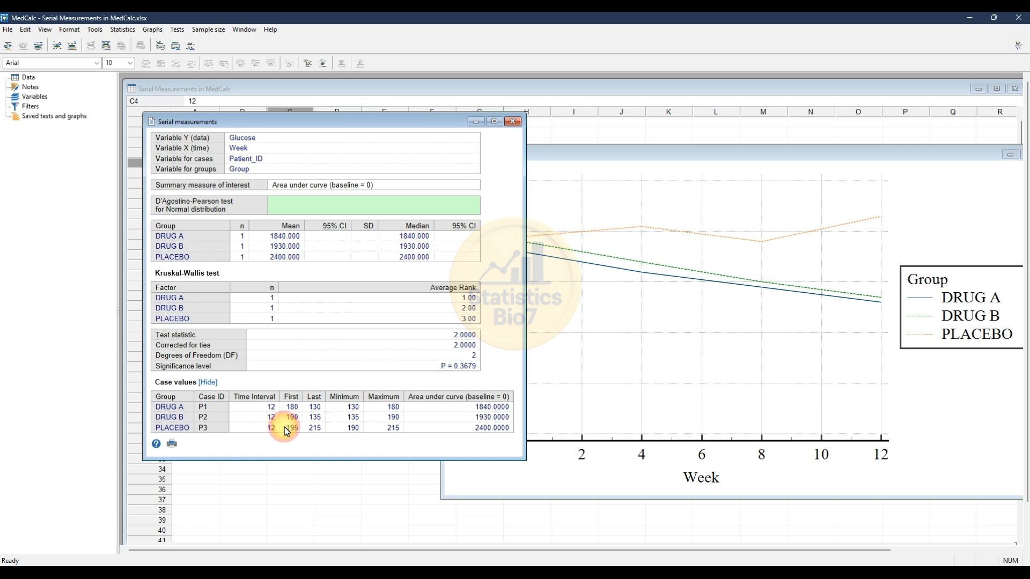
double_click(315, 428)
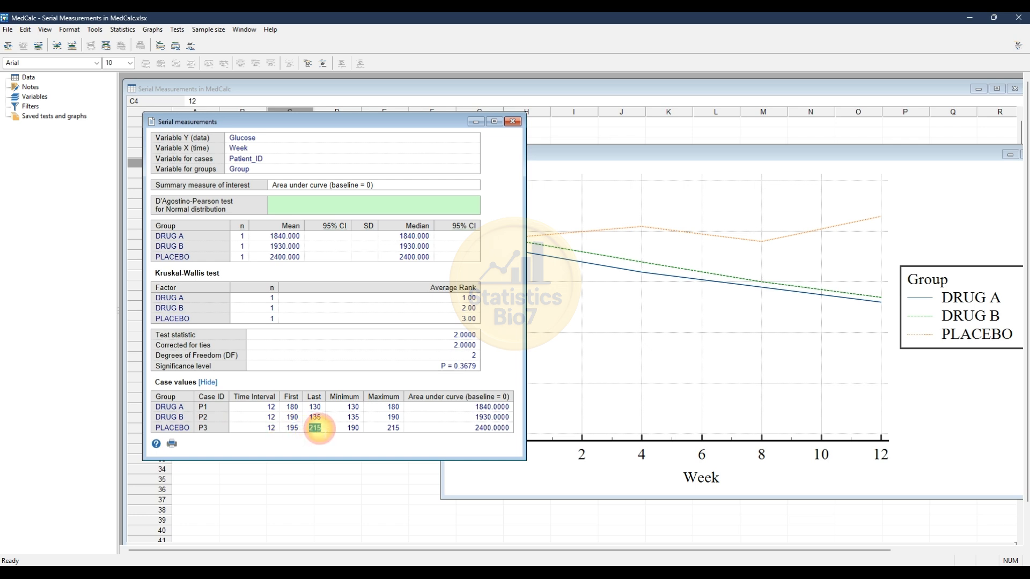
double_click(359, 428)
double_click(394, 428)
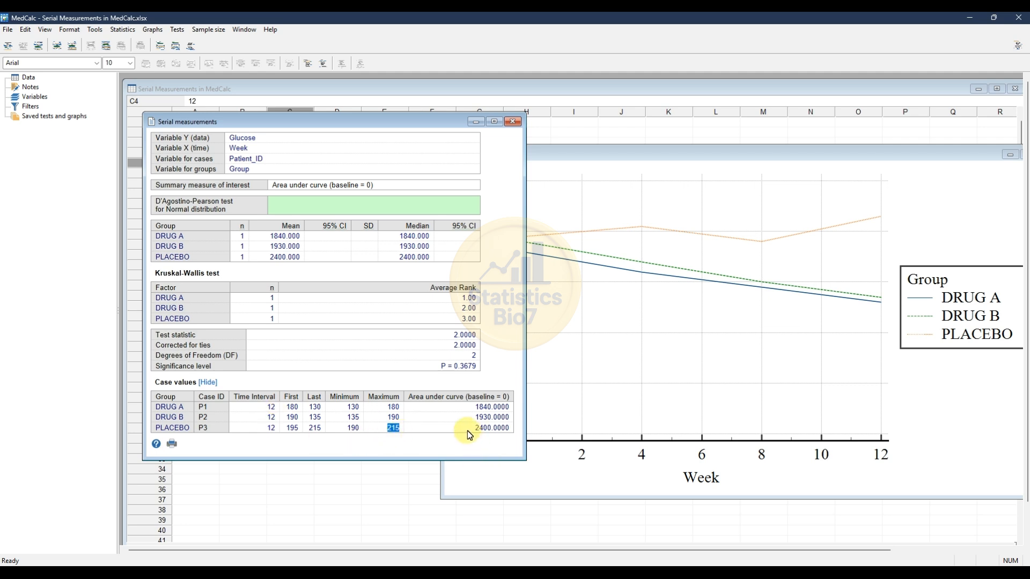
double_click(492, 429)
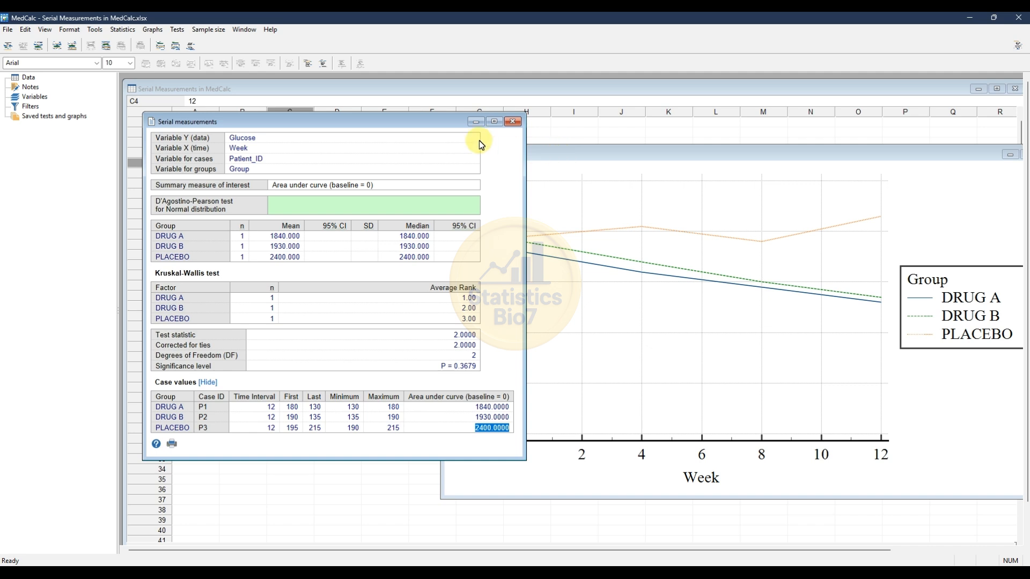
Bring the serial measurements graph window in front of the report.
left_click(586, 155)
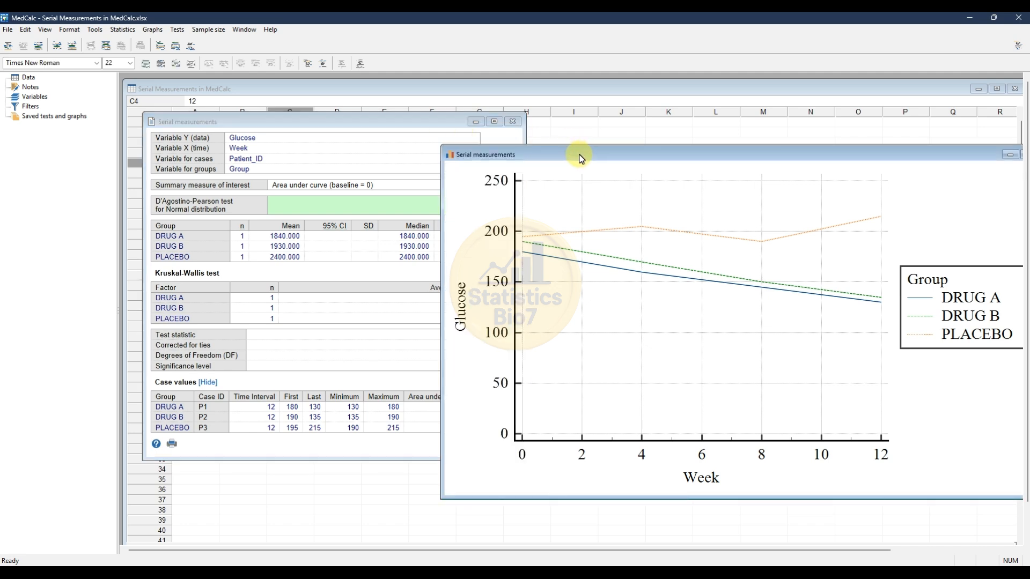